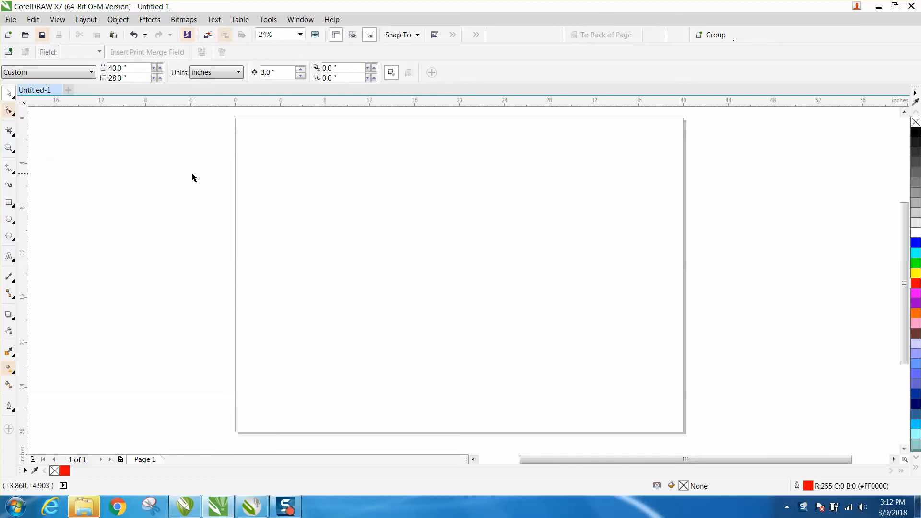
Draw a rectangle on the page and set its size to 8.75 inches wide by 1 inch high
click(8, 204)
mouse_move(263, 196)
mouse_down()
mouse_move(267, 228)
mouse_move(499, 234)
mouse_up()
drag(105, 69, 94, 68)
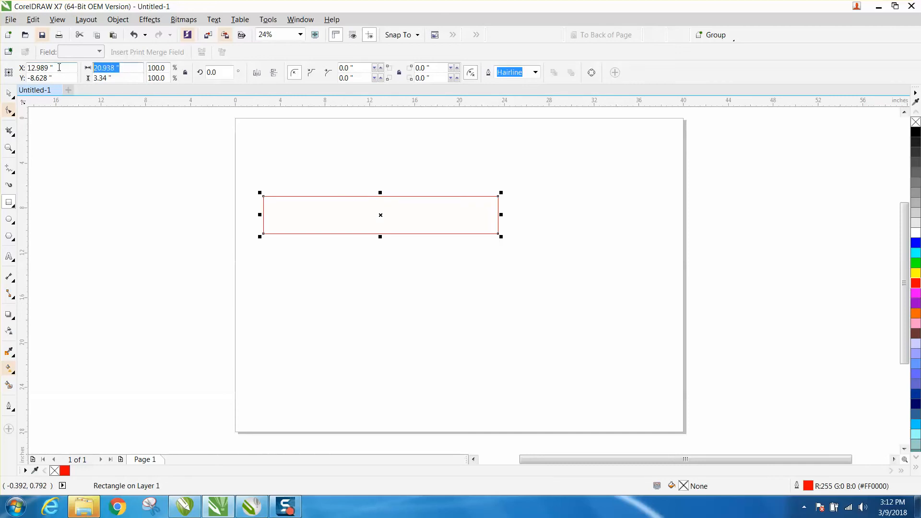
text(8.75)
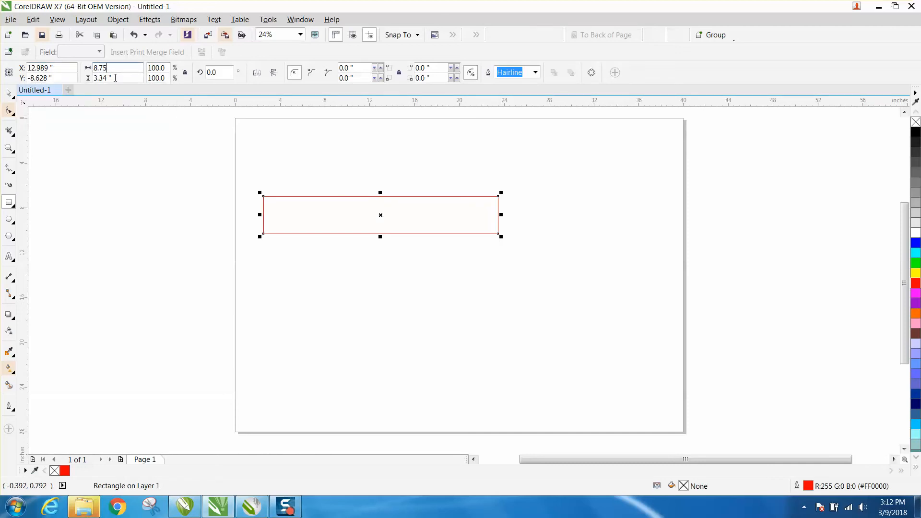
drag(112, 78, 92, 78)
text(1)
key(Return)
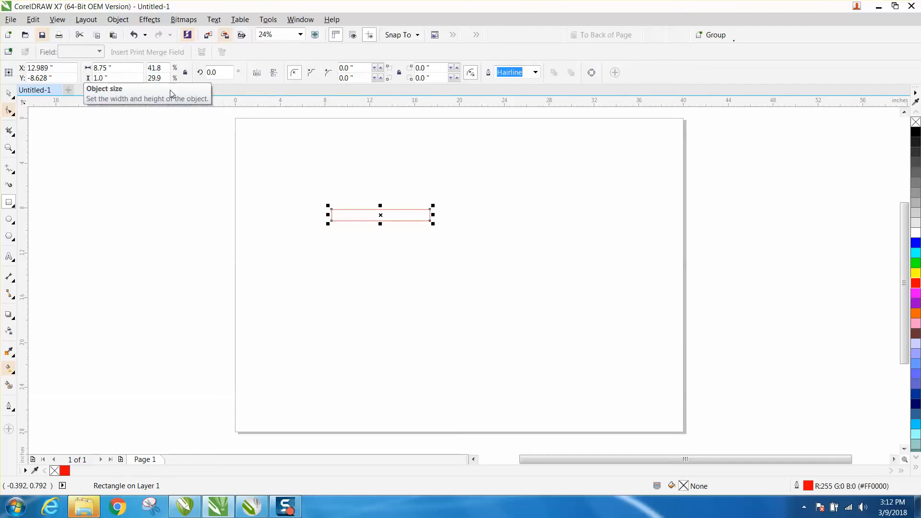
Center the 8.75 by 1 inch rectangle on the page
click(9, 147)
drag(304, 186, 465, 275)
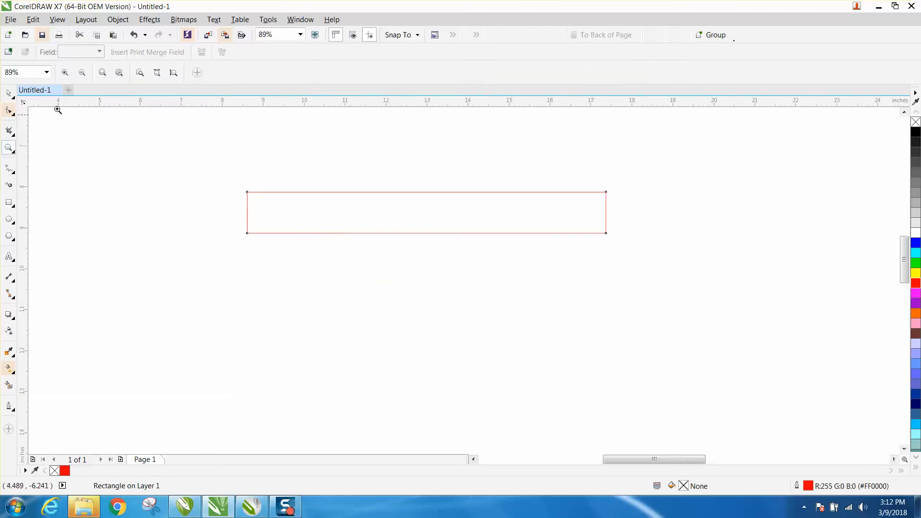
click(10, 93)
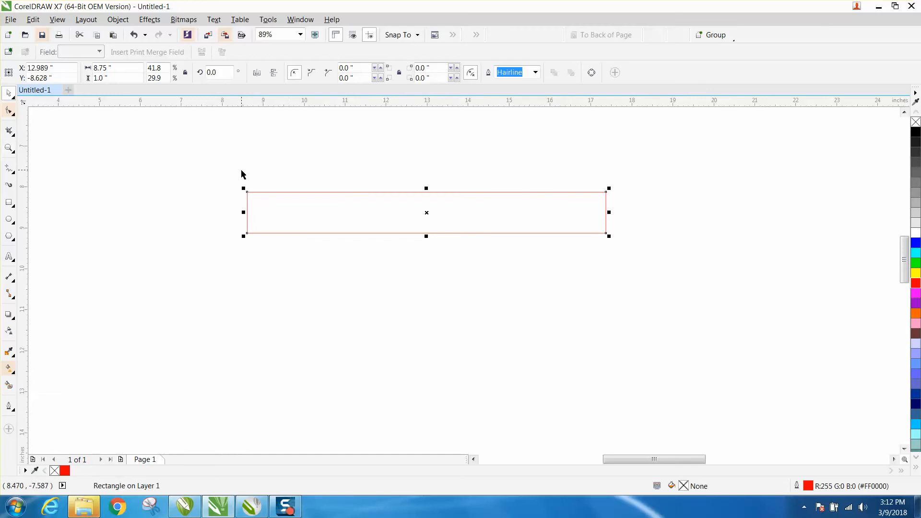
click(301, 20)
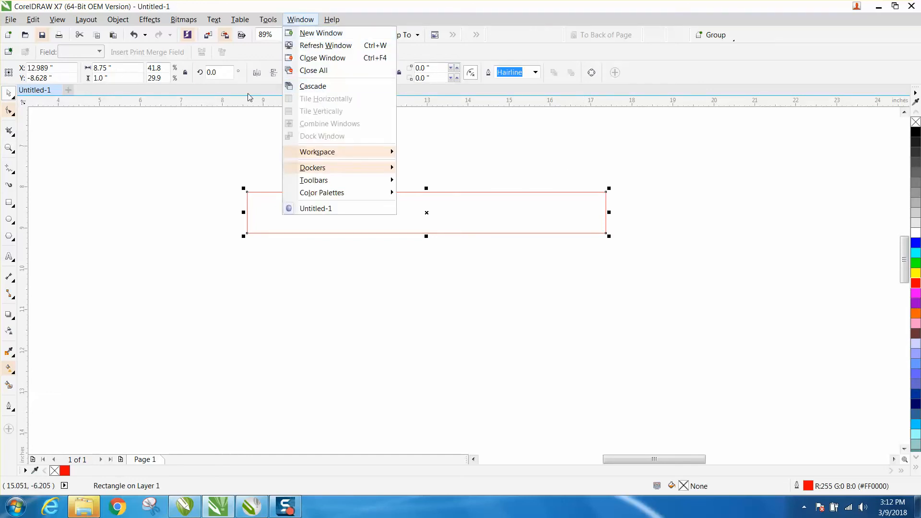
click(256, 119)
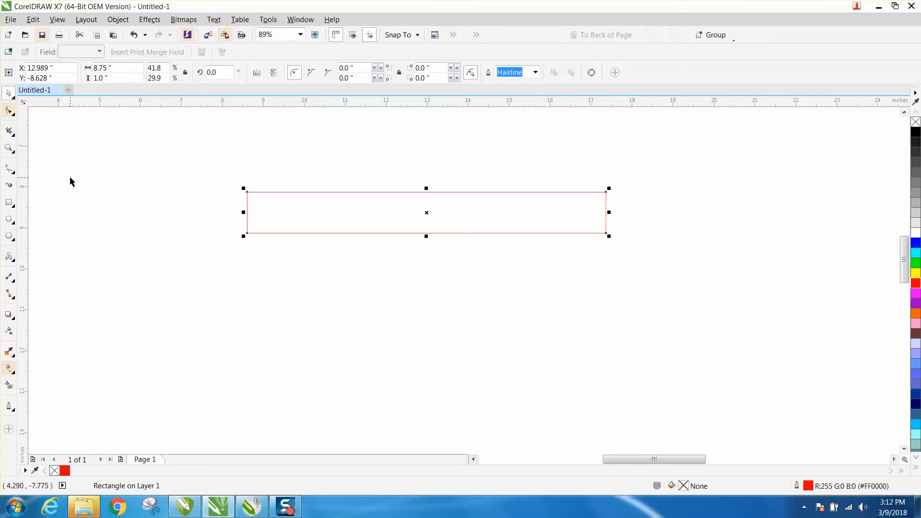
key(p)
scroll(191, 189, down, 3)
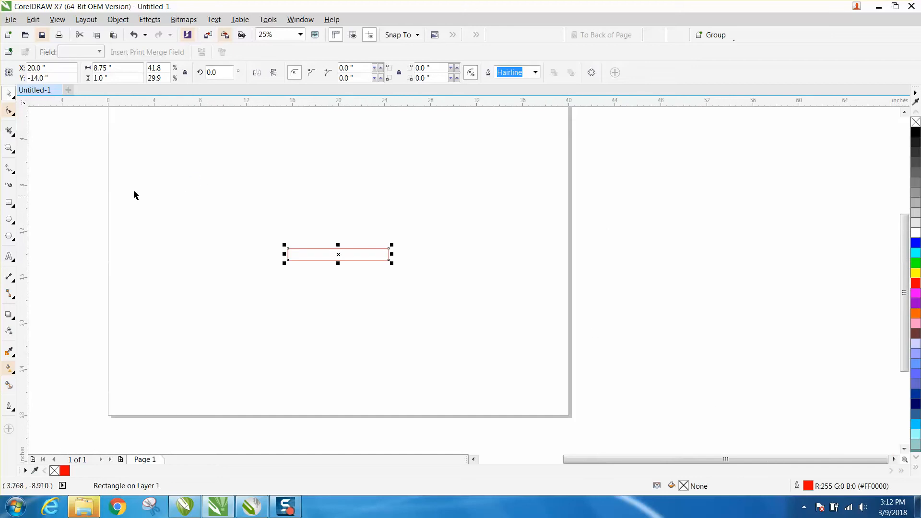
Add a vertical guideline and center it on the page so it runs through the rectangle's middle
key(z)
drag(277, 239, 405, 282)
scroll(28, 180, up, 10)
scroll(197, 197, down, 10)
scroll(393, 218, down, 2)
drag(393, 219, 698, 288)
click(9, 93)
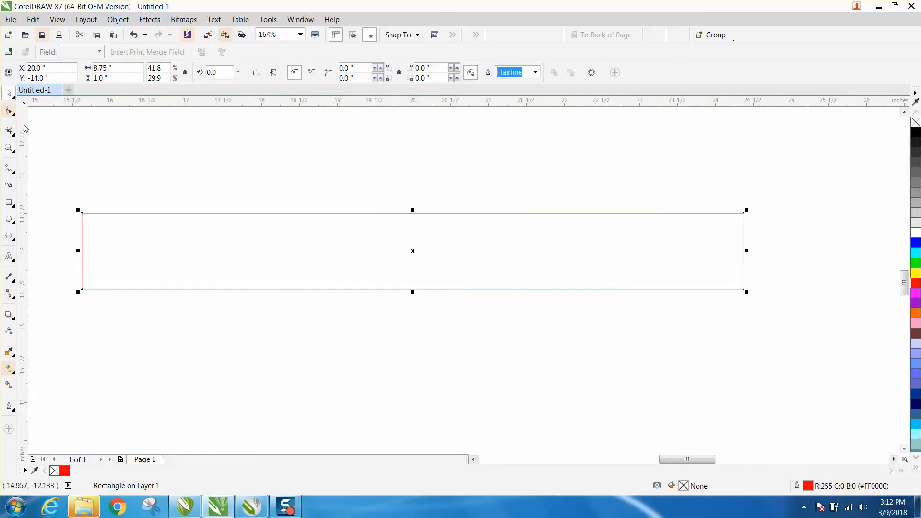
drag(25, 127, 86, 136)
key(p)
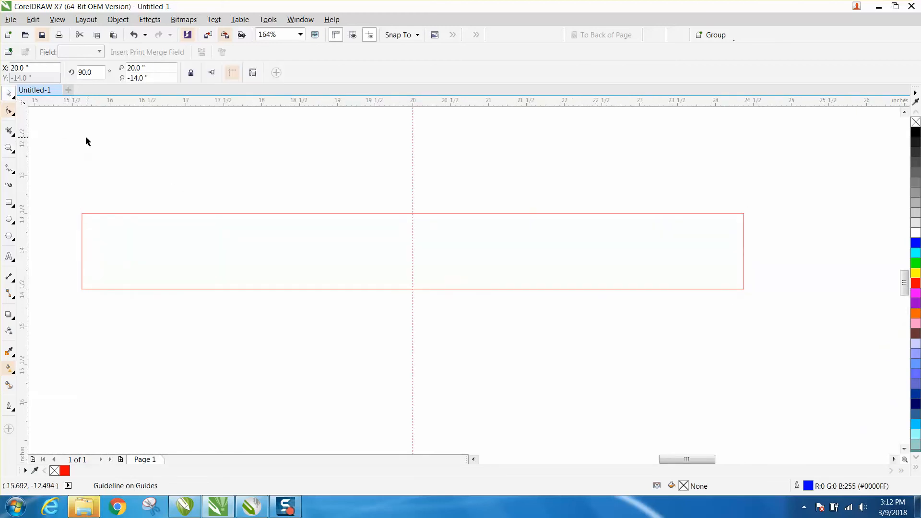
Draw both corner-to-corner diagonals in each half of the rectangle with the 2-Point Line tool, using the guideline as the dividing line
click(14, 281)
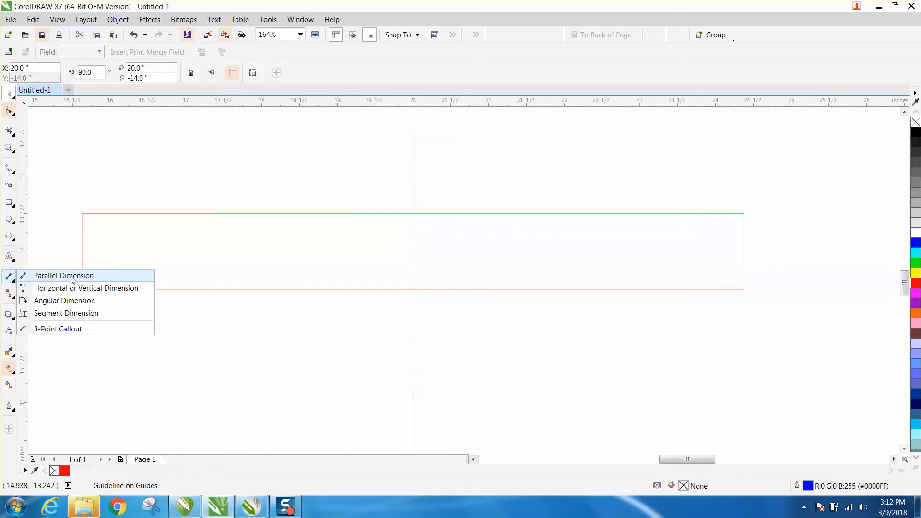
click(15, 172)
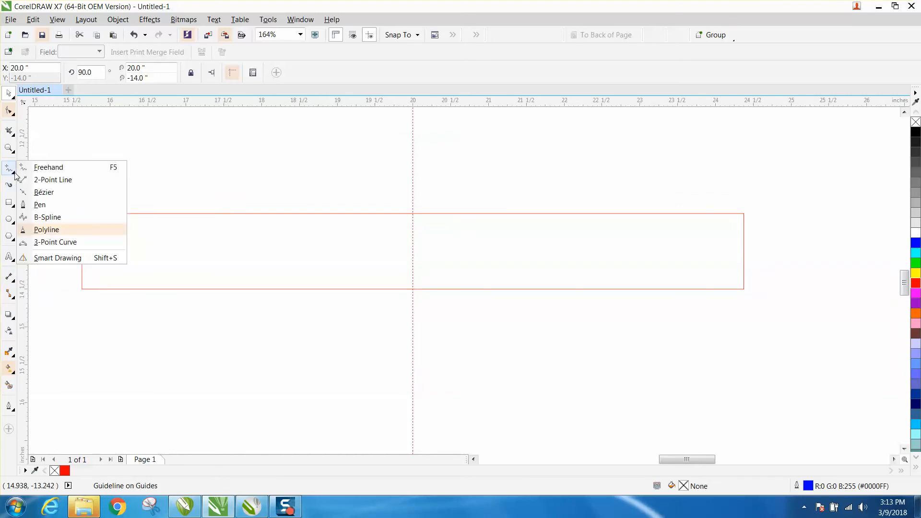
click(44, 180)
drag(83, 214, 413, 290)
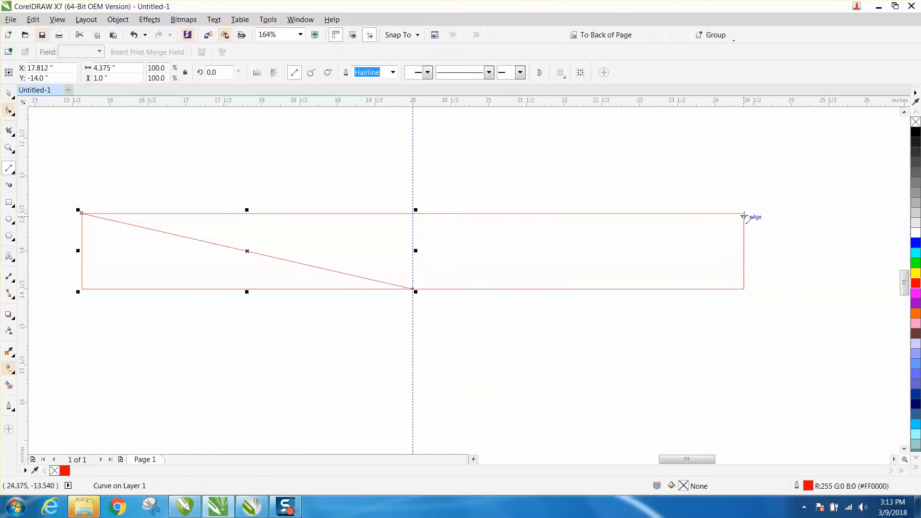
drag(743, 214, 413, 289)
drag(743, 289, 412, 214)
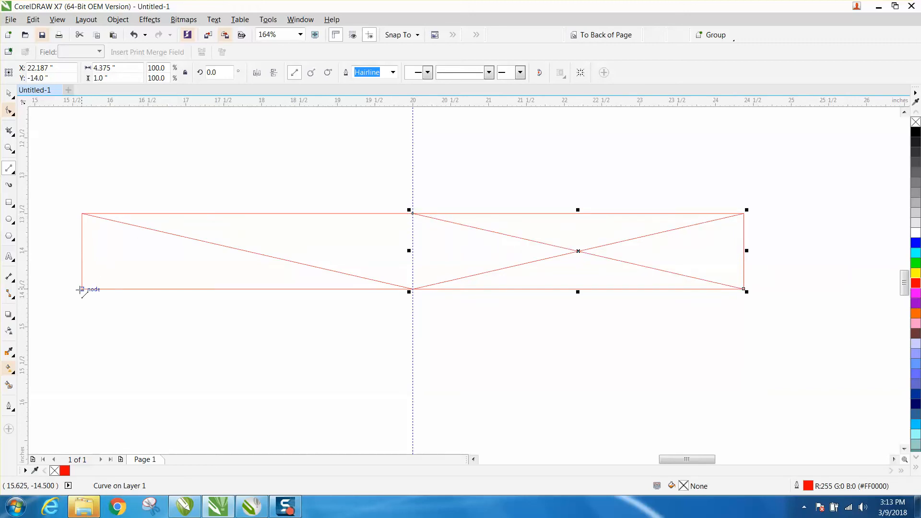
drag(80, 289, 413, 214)
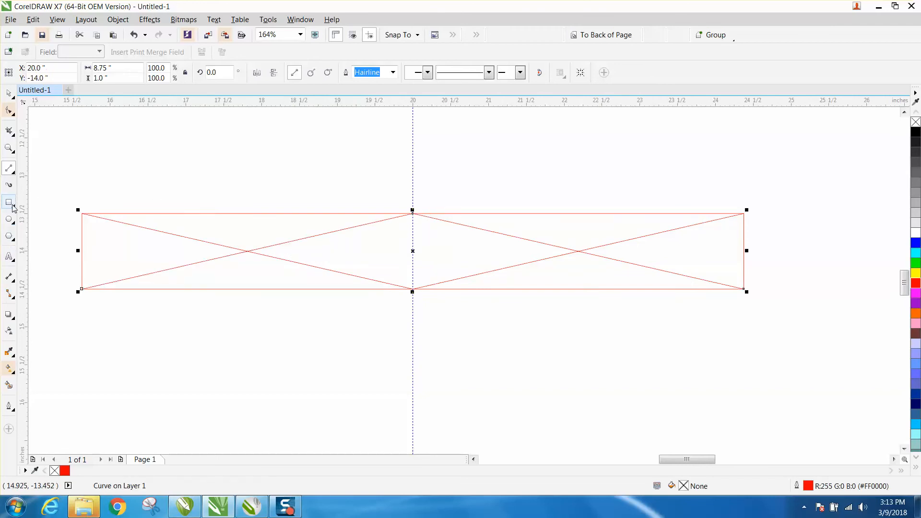
Draw a five-pointed star about 0.53 inch wide, fill it black and remove its outline
click(15, 239)
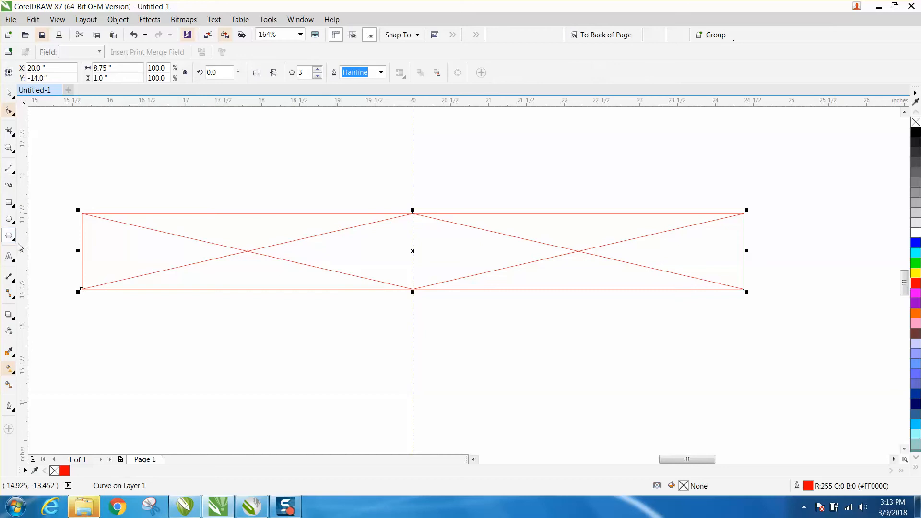
click(14, 240)
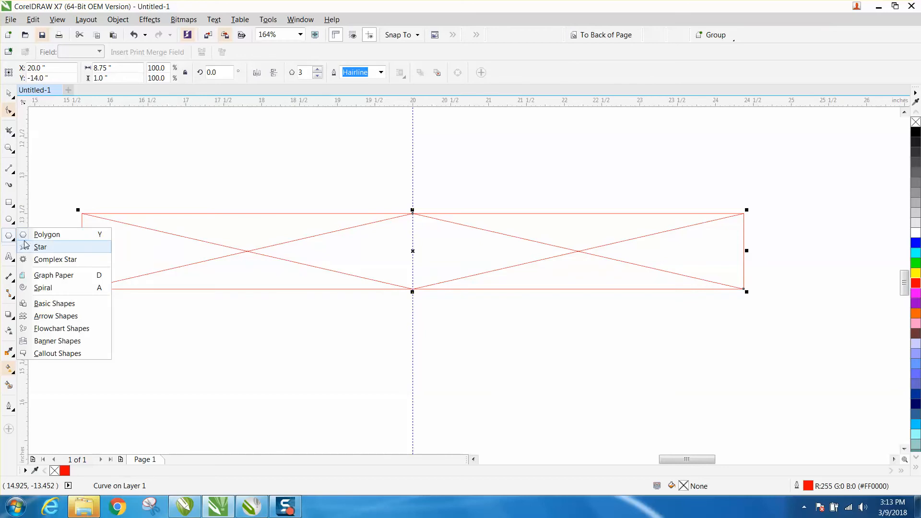
click(38, 247)
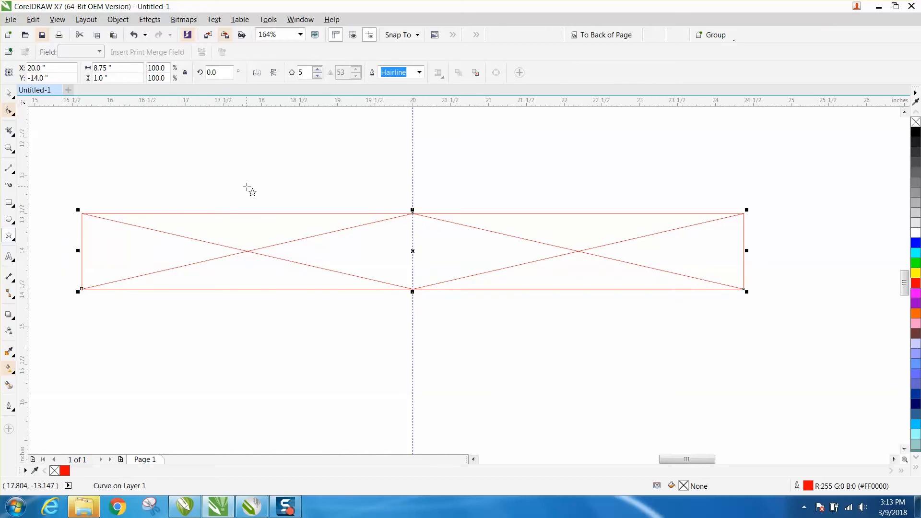
drag(250, 183, 205, 225)
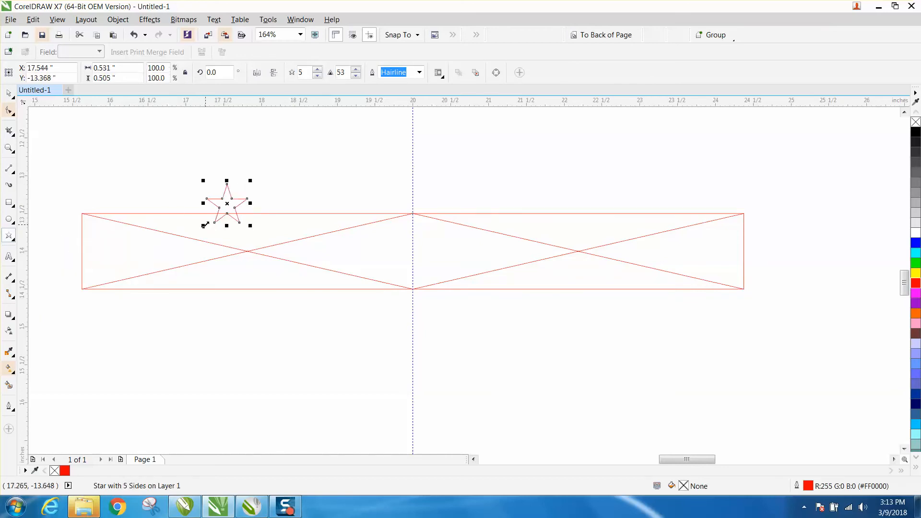
click(915, 134)
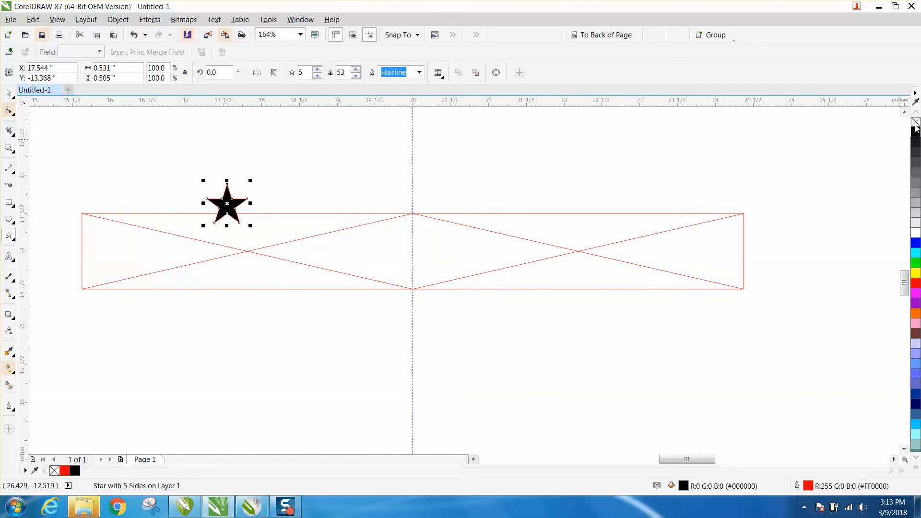
right_click(916, 124)
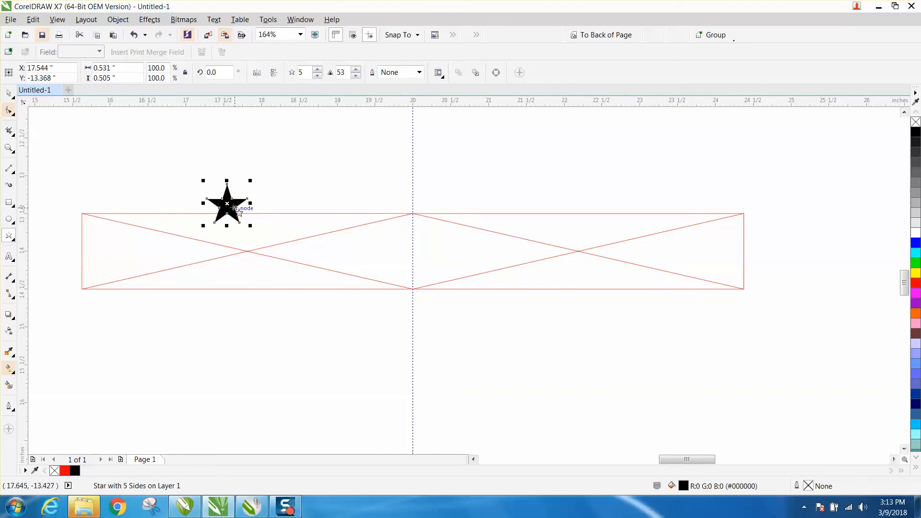
Center the star on the left half's diagonal crossing and place a copy on the right half's crossing
drag(228, 205, 248, 251)
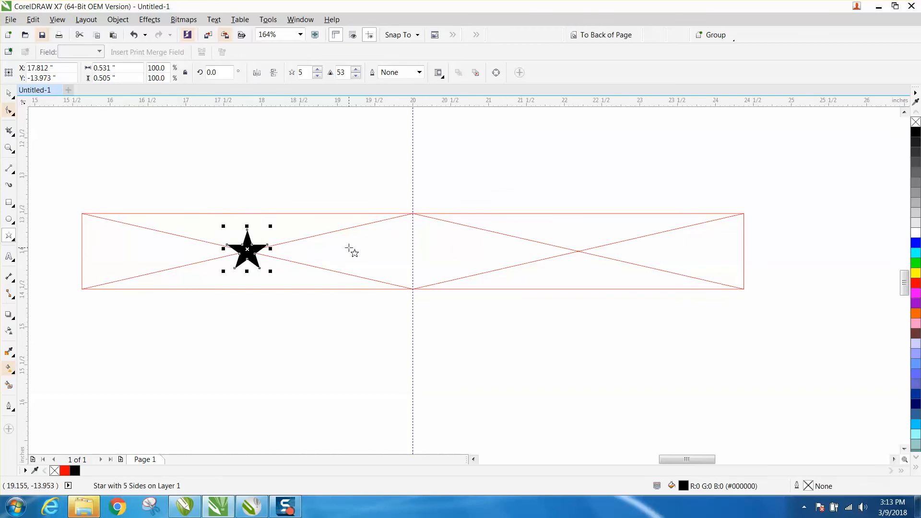
drag(247, 249, 585, 259)
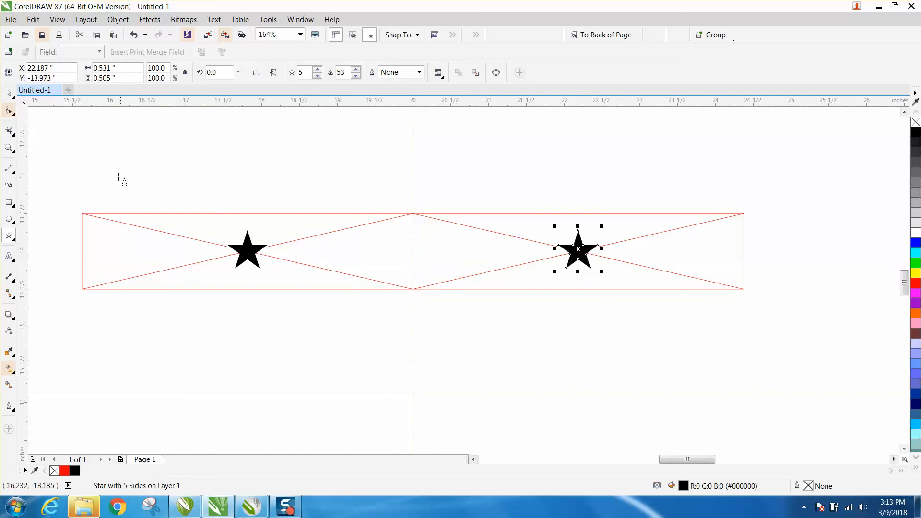
click(9, 93)
click(194, 190)
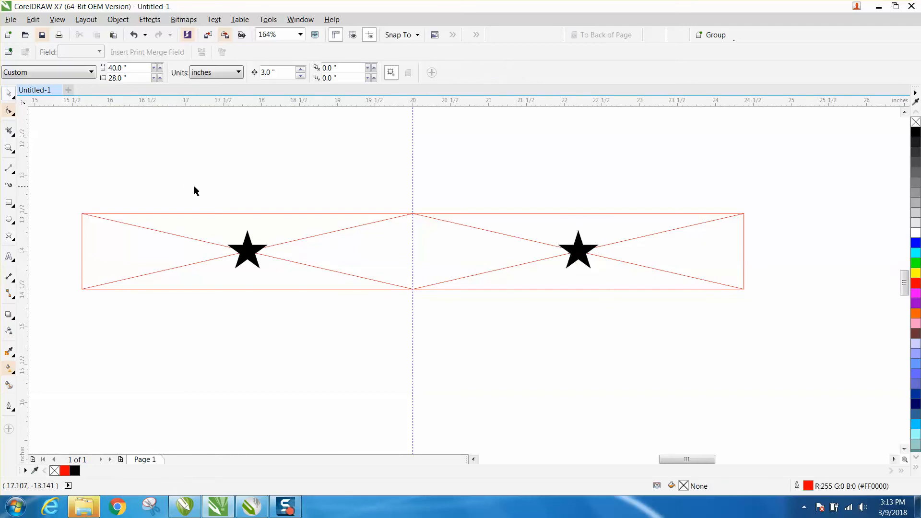
Delete all the diagonal construction lines, keeping the rectangle and the two stars
click(183, 237)
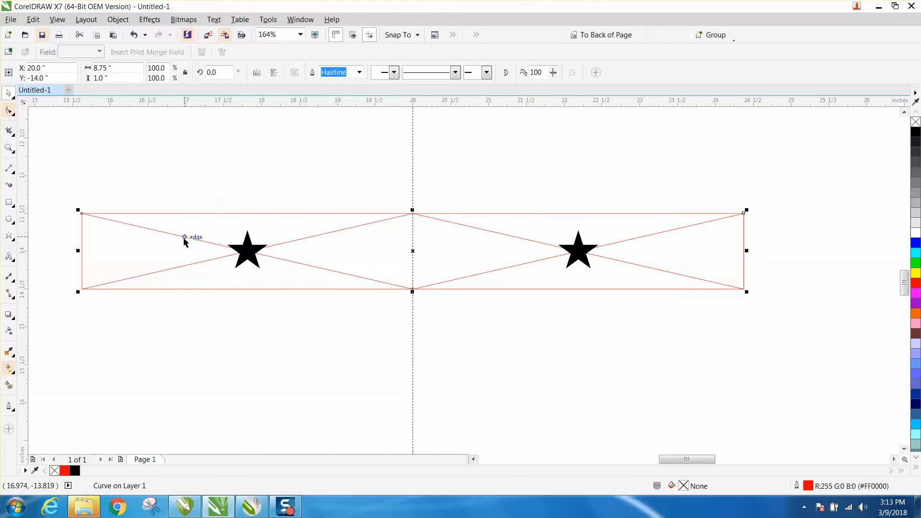
click(194, 266)
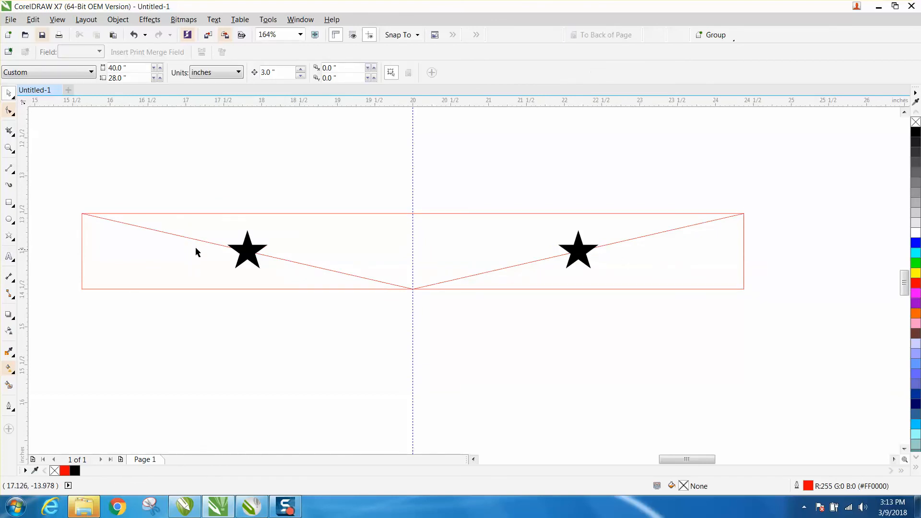
click(205, 241)
click(206, 241)
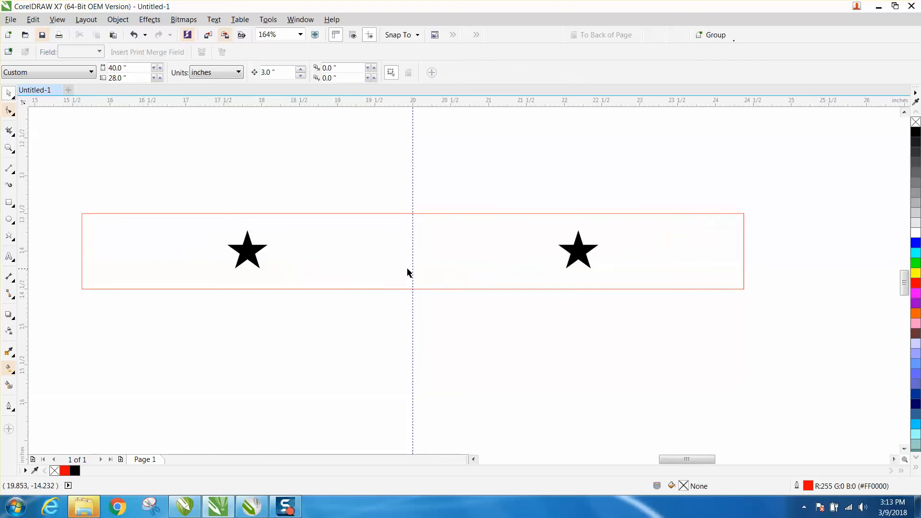
Group the rectangle with both stars and rotate the group to 270 degrees
drag(64, 196, 778, 329)
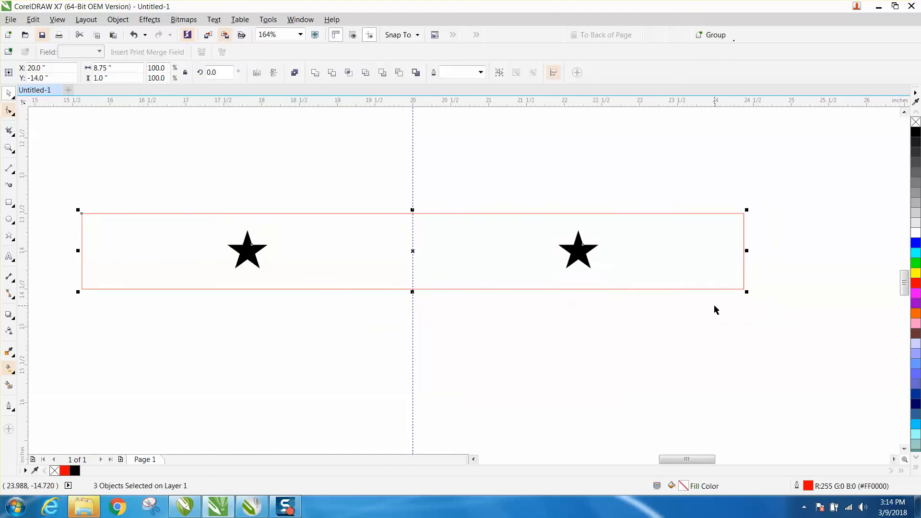
key(ctrl+g)
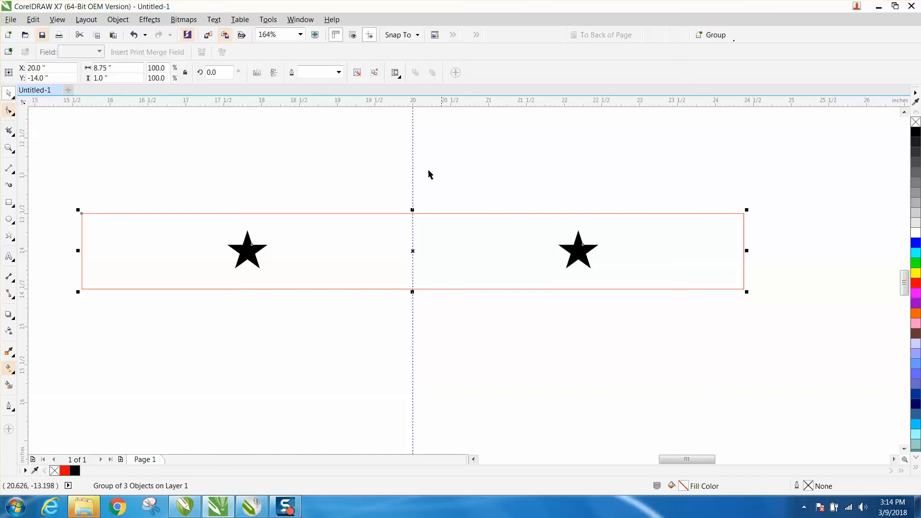
click(222, 73)
text(270)
key(Return)
Set the page size to 1 inch wide by 8.75 inches high
scroll(374, 147, down, 2)
drag(903, 303, 903, 292)
scroll(751, 276, down, 2)
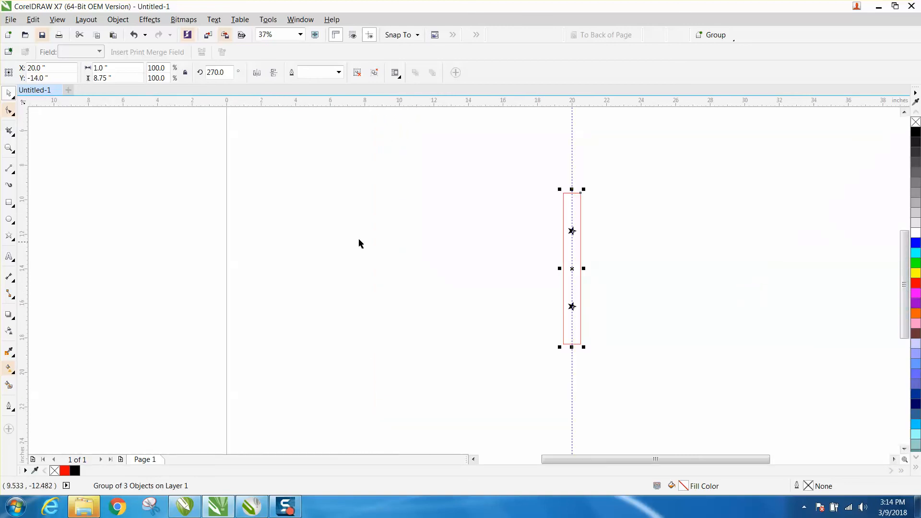
click(249, 210)
scroll(247, 209, down, 2)
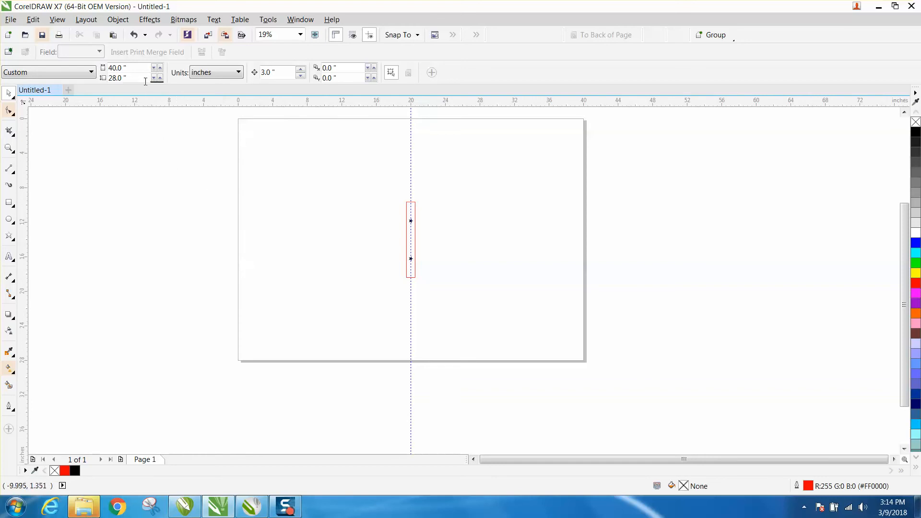
drag(139, 78, 93, 77)
text(8.75)
drag(141, 69, 92, 67)
text(1)
key(Return)
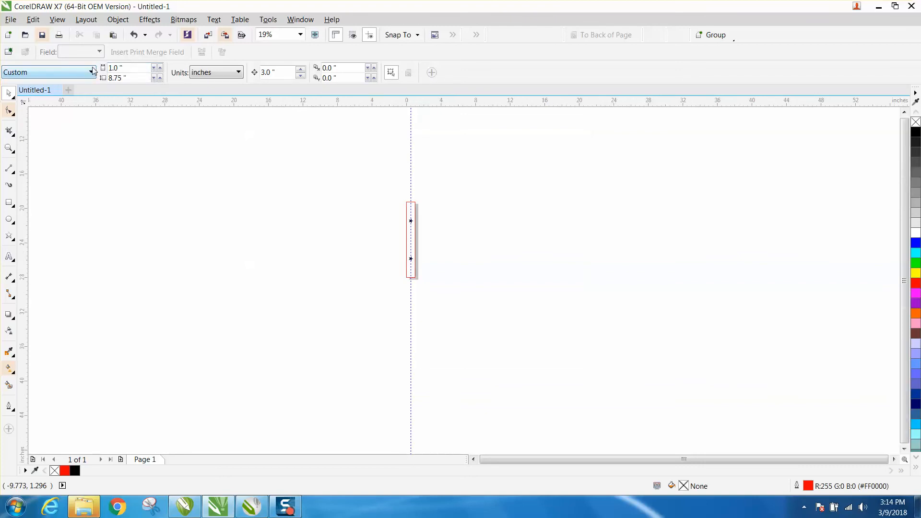
Ungroup the vertical strip so the rectangle and the two stars are separate objects
click(9, 148)
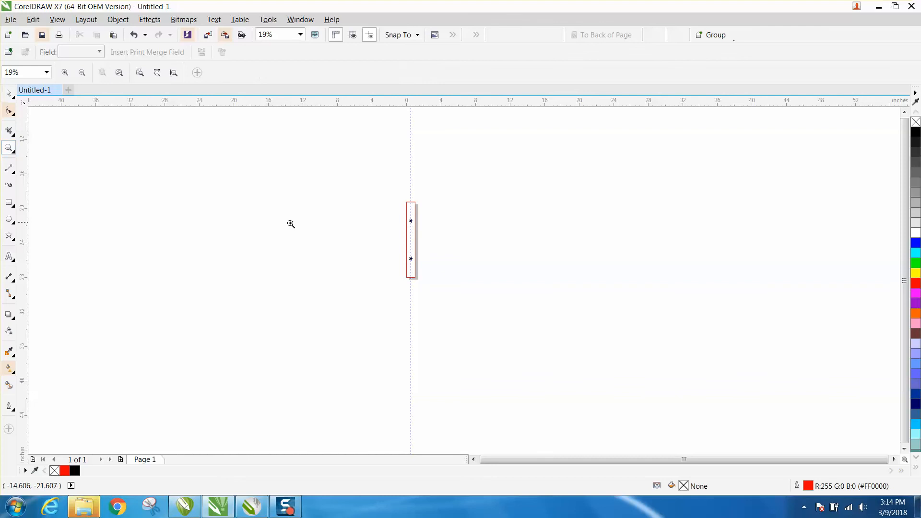
drag(396, 200, 446, 274)
key(space)
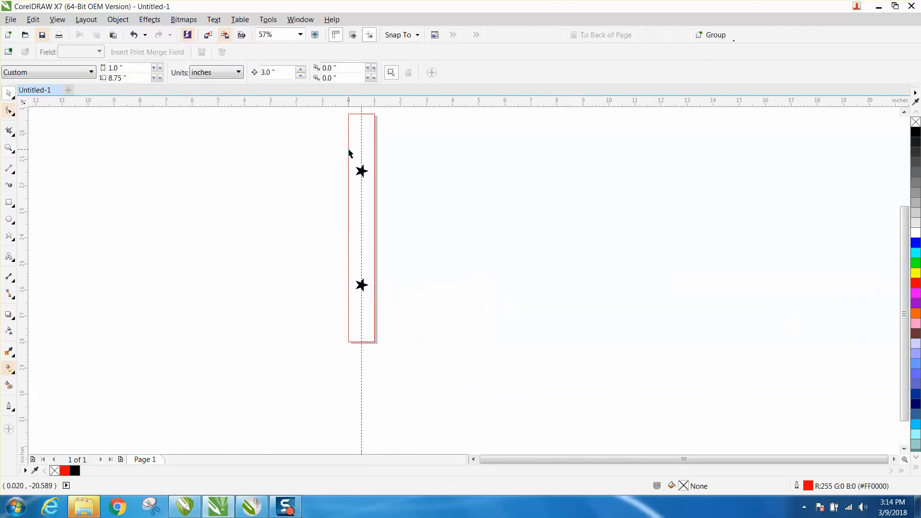
click(349, 151)
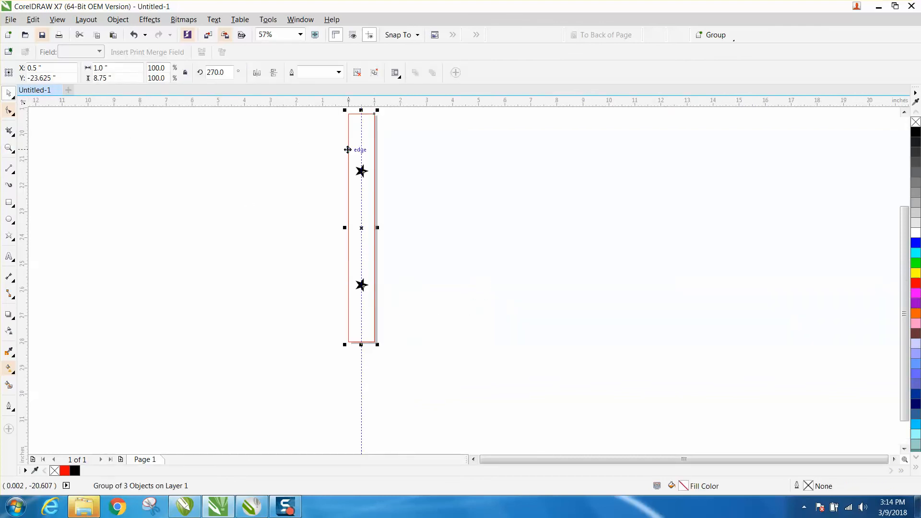
click(118, 20)
mouse_move(145, 178)
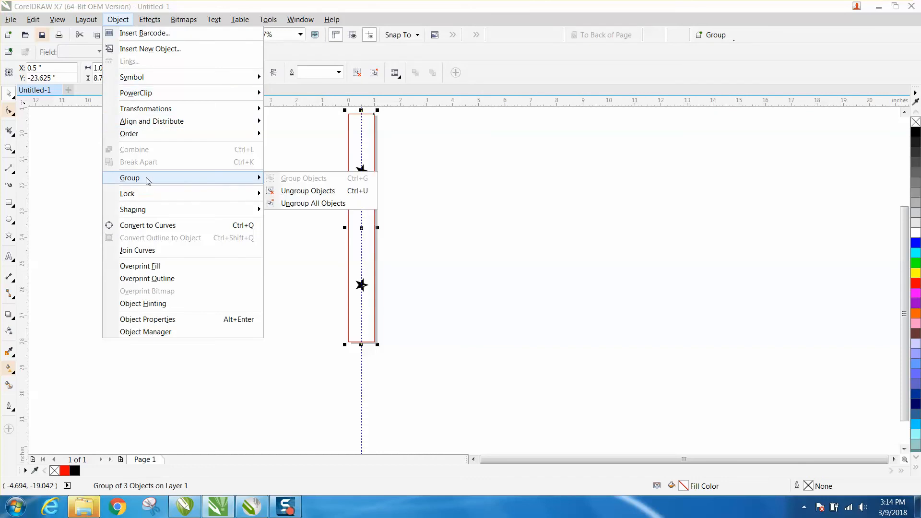
click(290, 190)
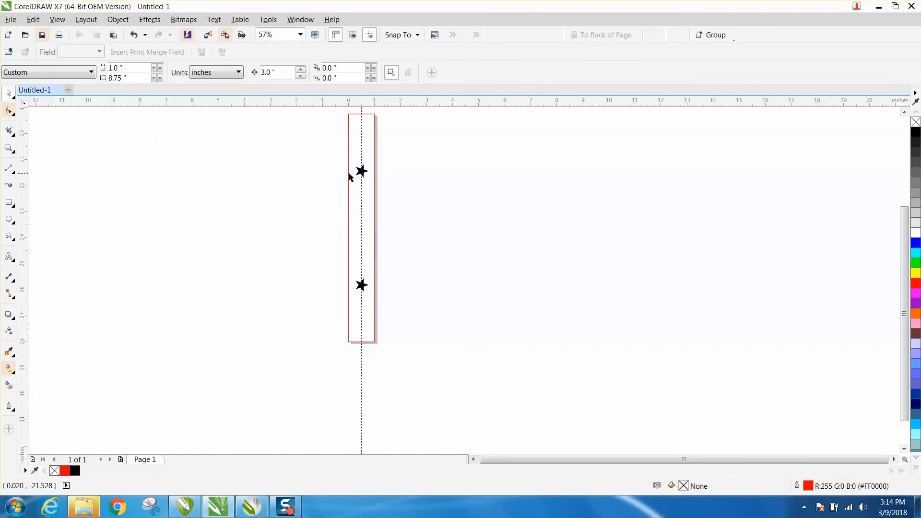
Delete the red outline rectangle and the vertical guideline, keeping only the two stars on the page
click(349, 171)
click(353, 176)
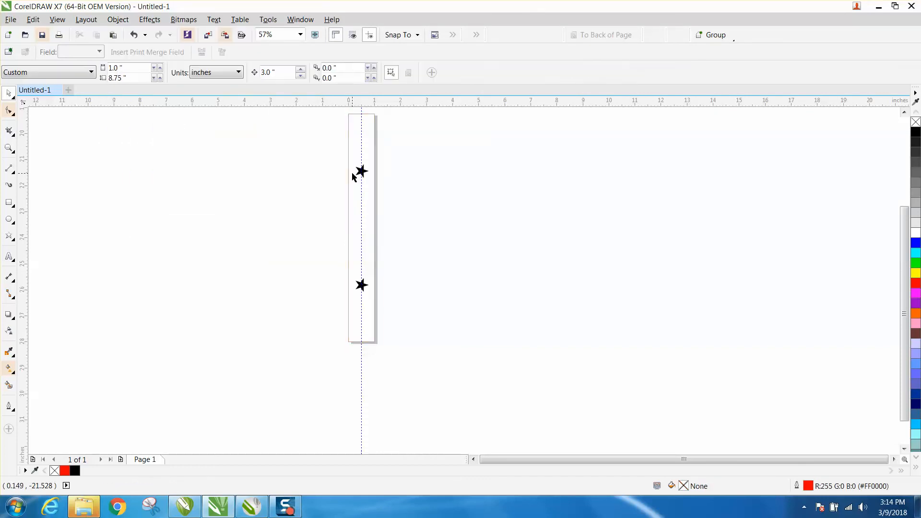
click(361, 190)
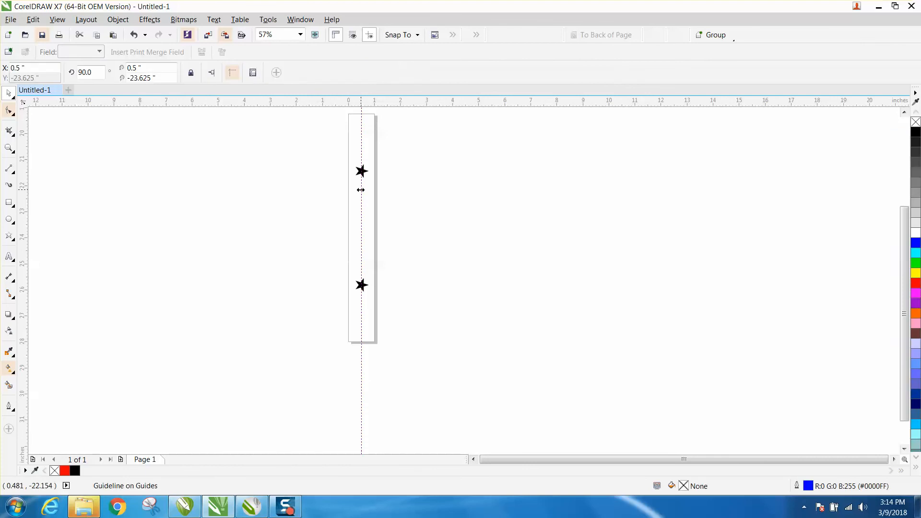
key(Delete)
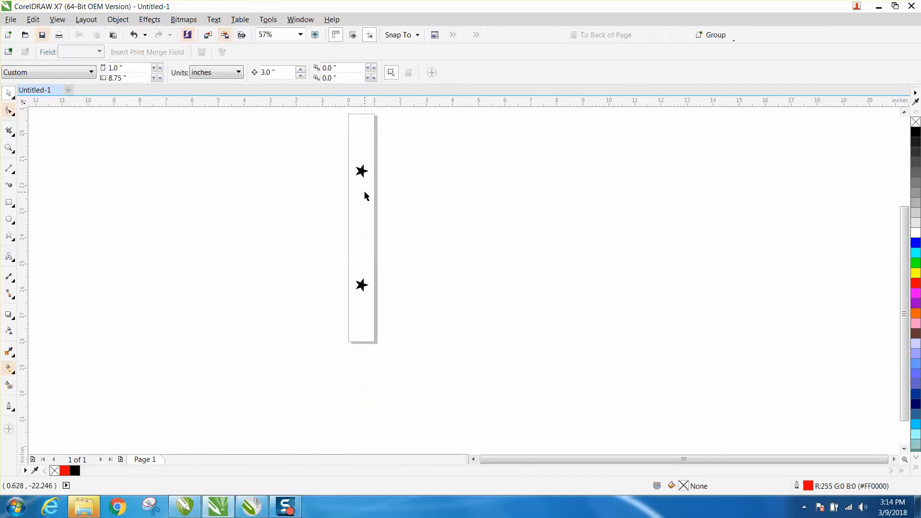
Start printing to the Epilog Engraver and set its piece size to 1 inch horizontal by 8.75 inches vertical
click(10, 150)
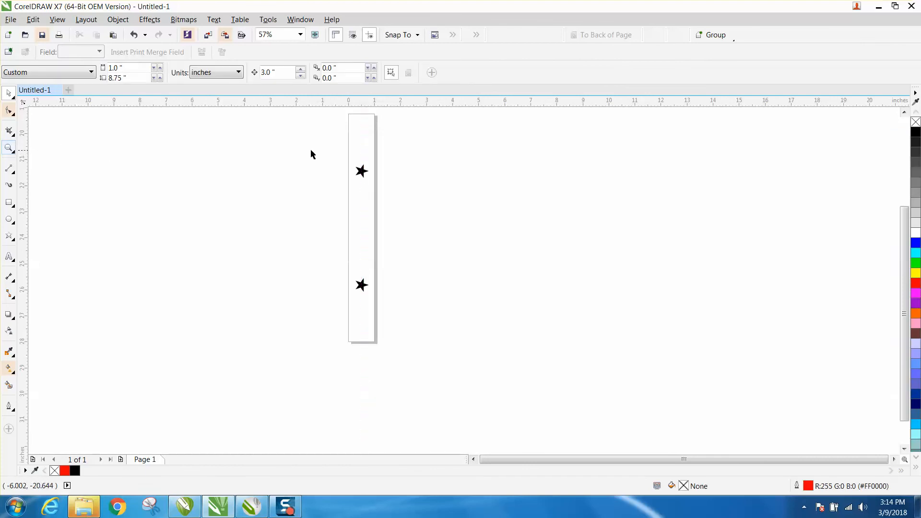
click(43, 147)
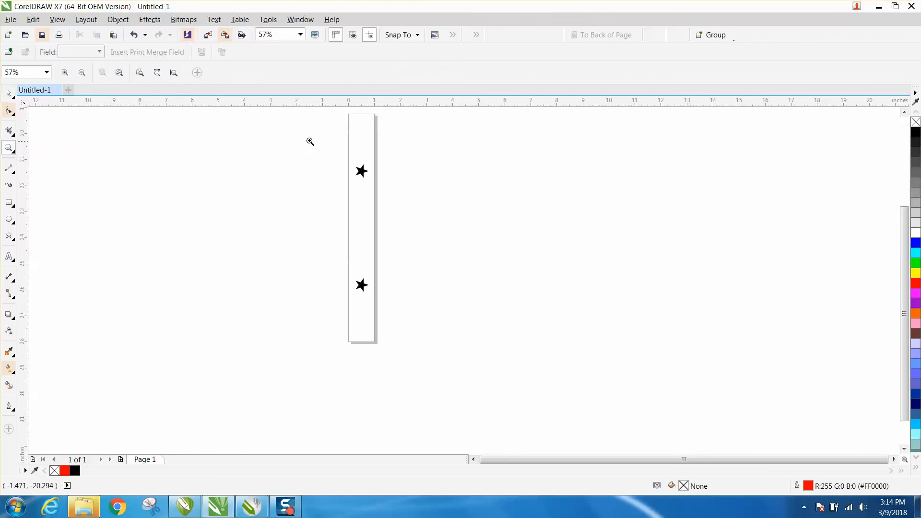
drag(311, 110, 547, 413)
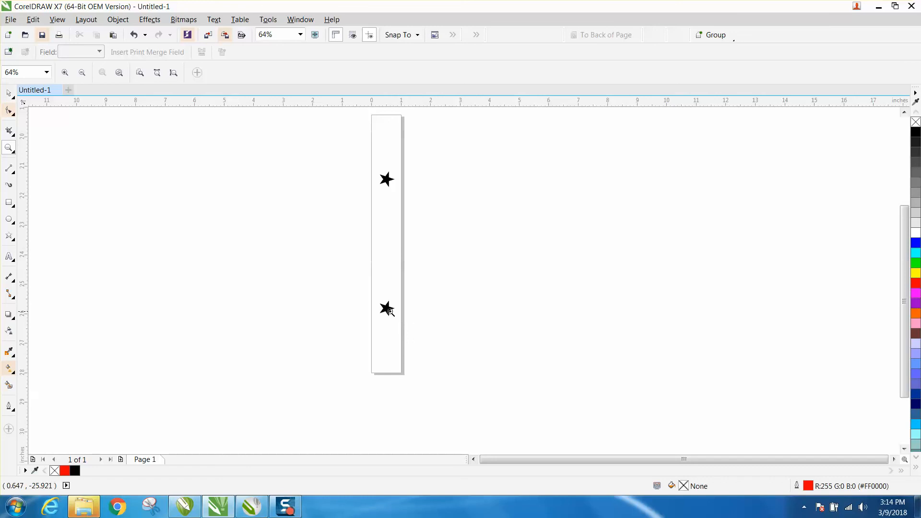
click(61, 37)
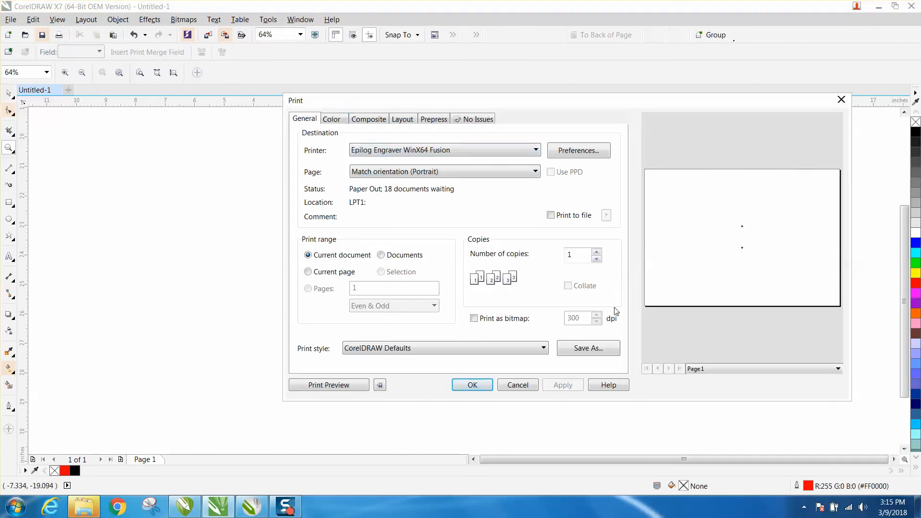
click(588, 155)
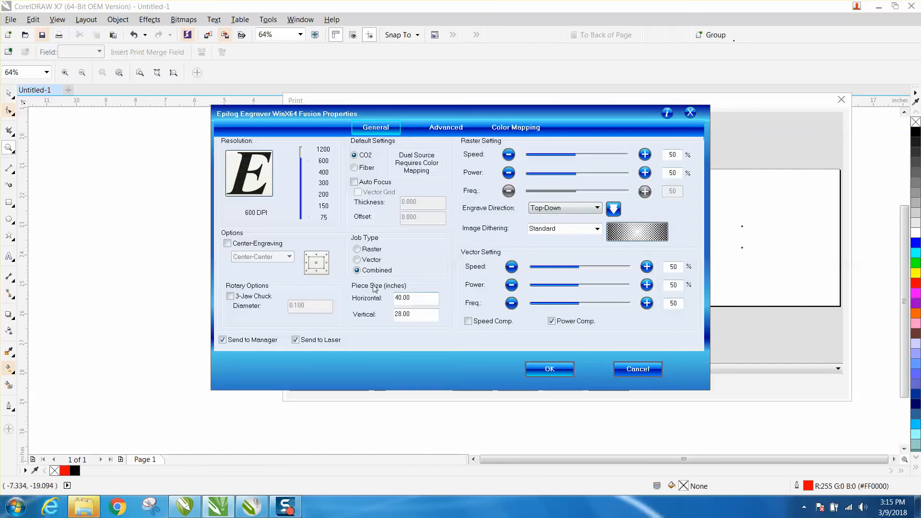
double_click(418, 313)
text(8.75)
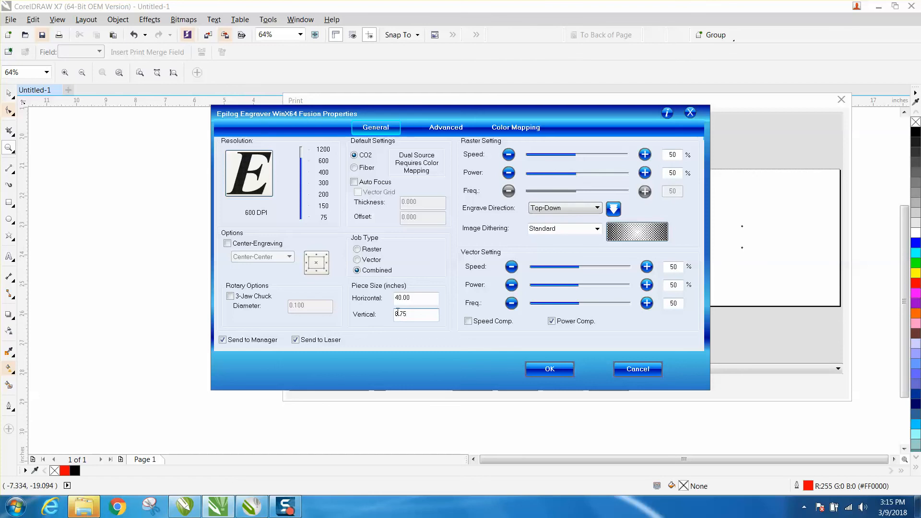
drag(416, 299, 376, 299)
text(1)
key(Return)
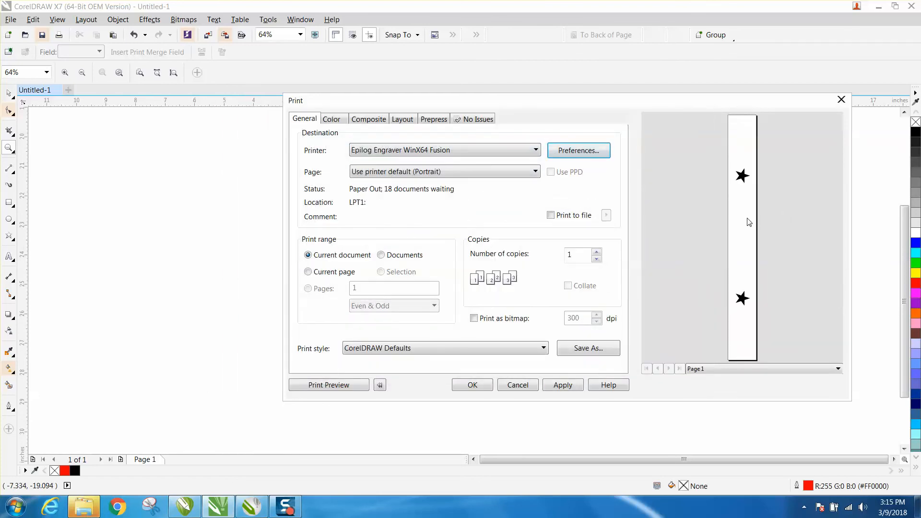
Enable Center-Engraving in the engraver preferences and set it to Page-Center
click(579, 151)
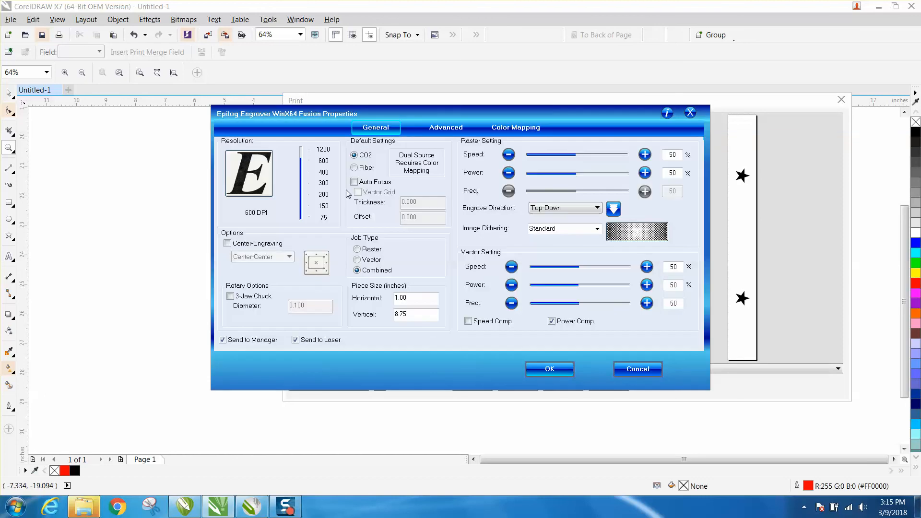
click(232, 243)
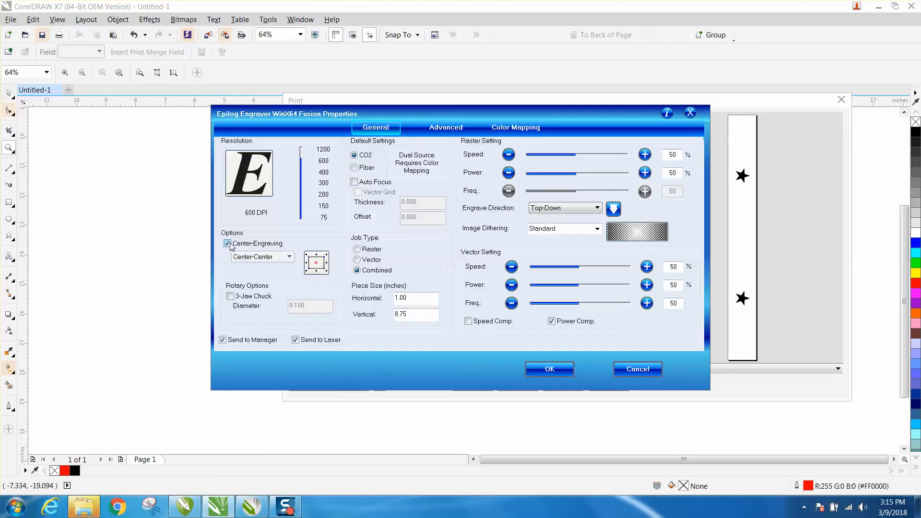
click(290, 260)
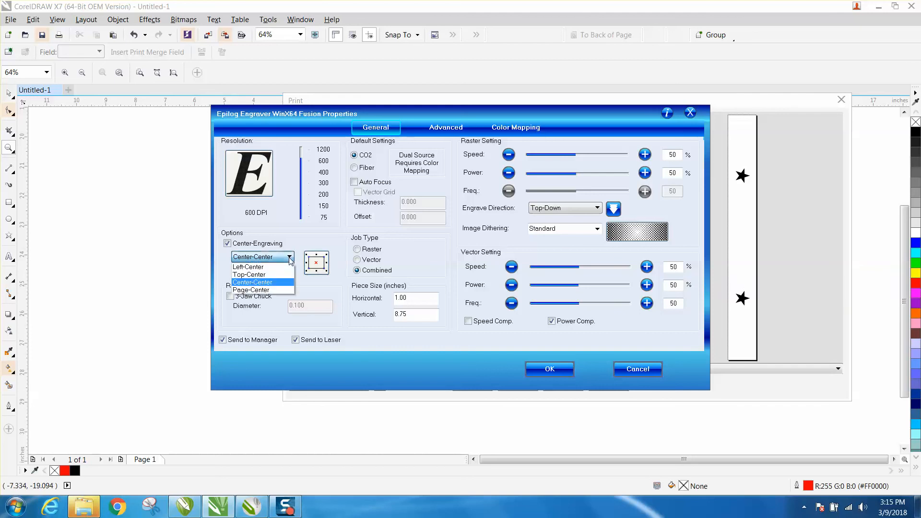
click(270, 292)
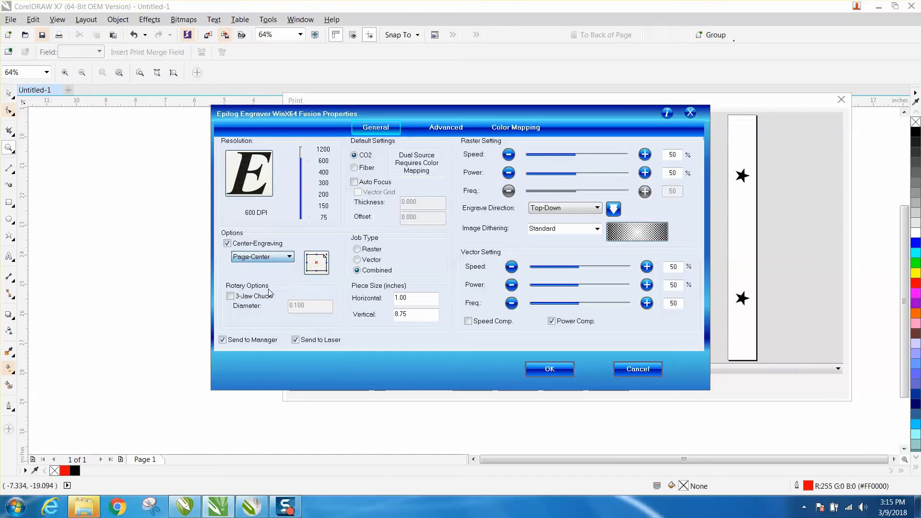
click(539, 372)
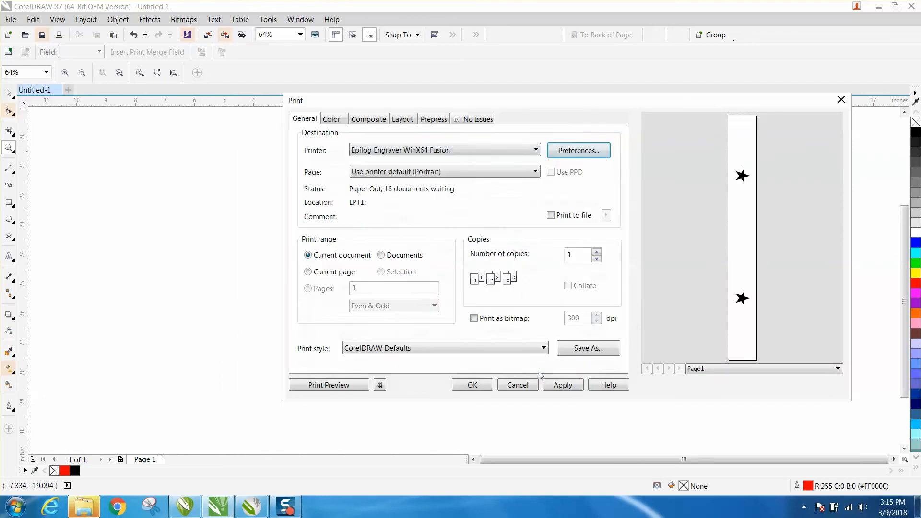
Set the engraver's job type to Raster and send the job to print
click(578, 152)
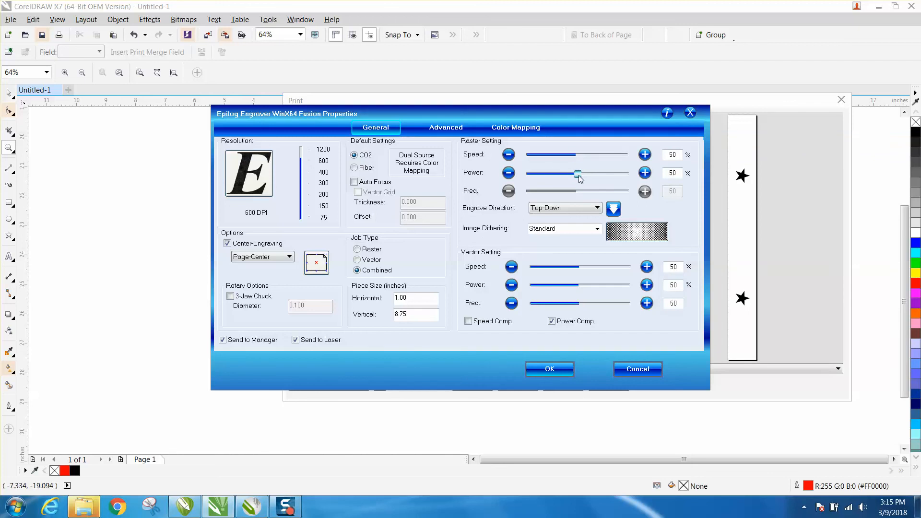
click(358, 249)
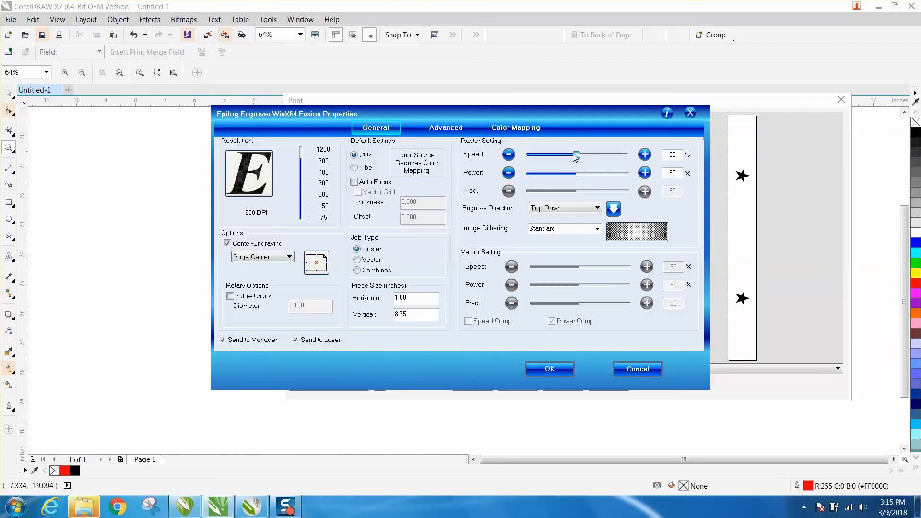
click(550, 371)
click(479, 385)
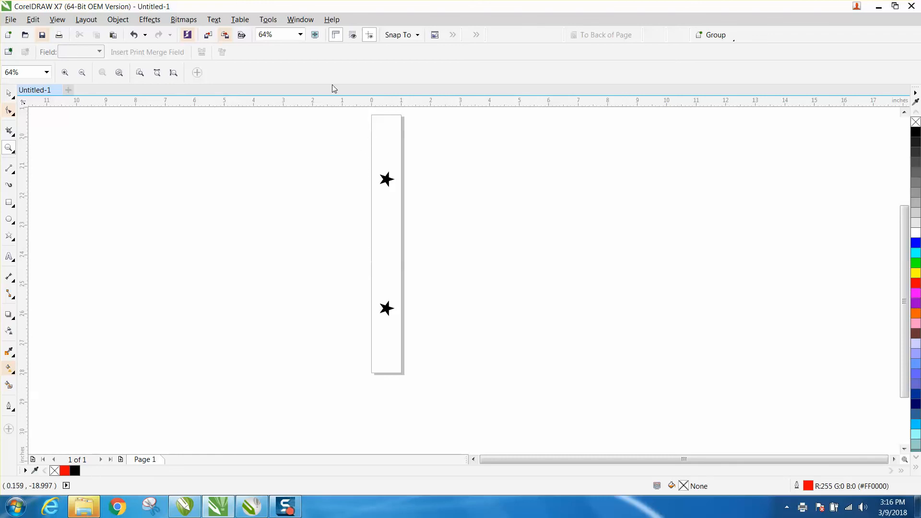
Examine which objects Layer 1 contains in the Object Manager, close it and view the strip more closely
click(300, 21)
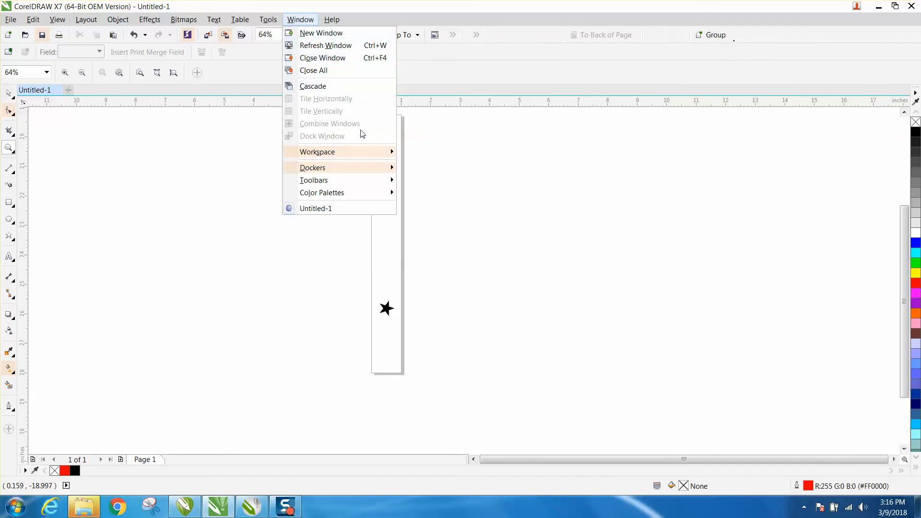
mouse_move(344, 170)
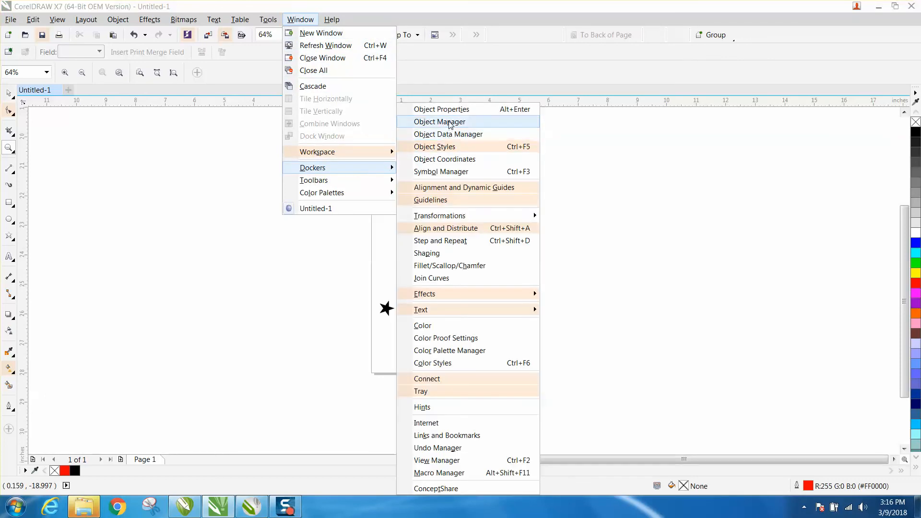
click(451, 124)
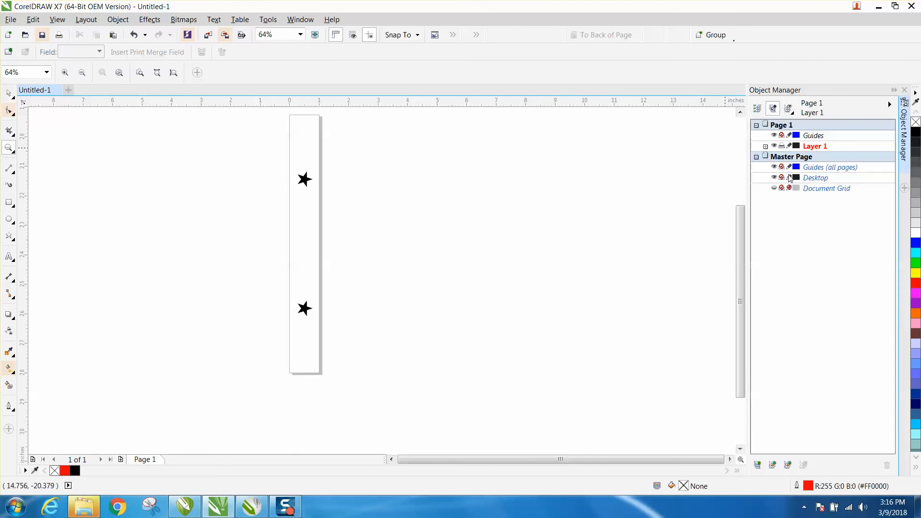
click(765, 146)
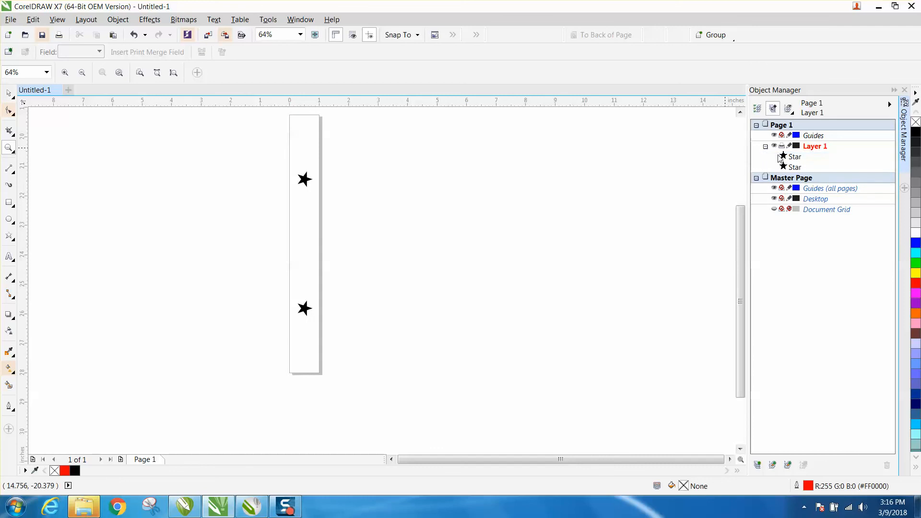
click(905, 90)
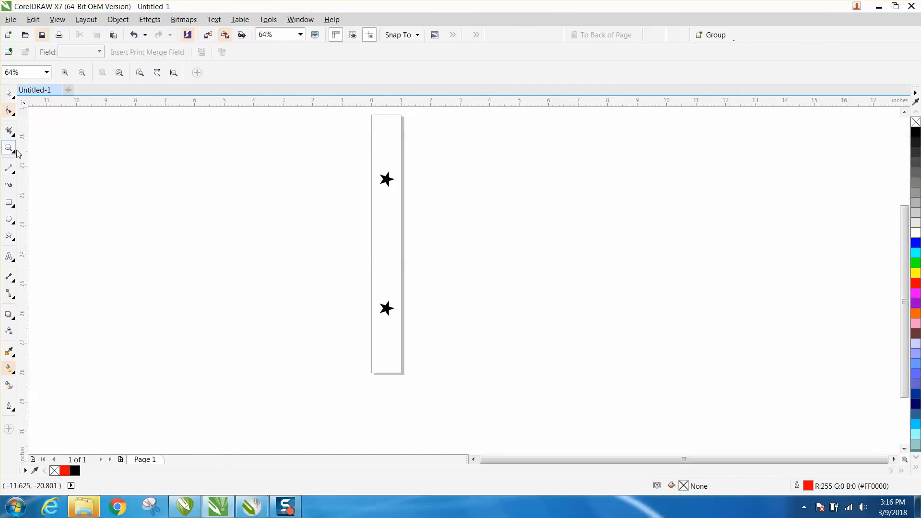
drag(352, 115, 479, 376)
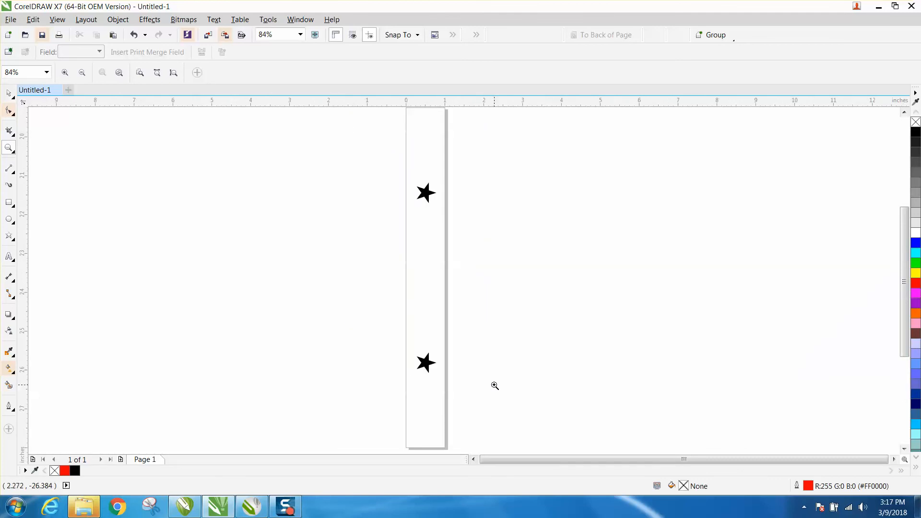